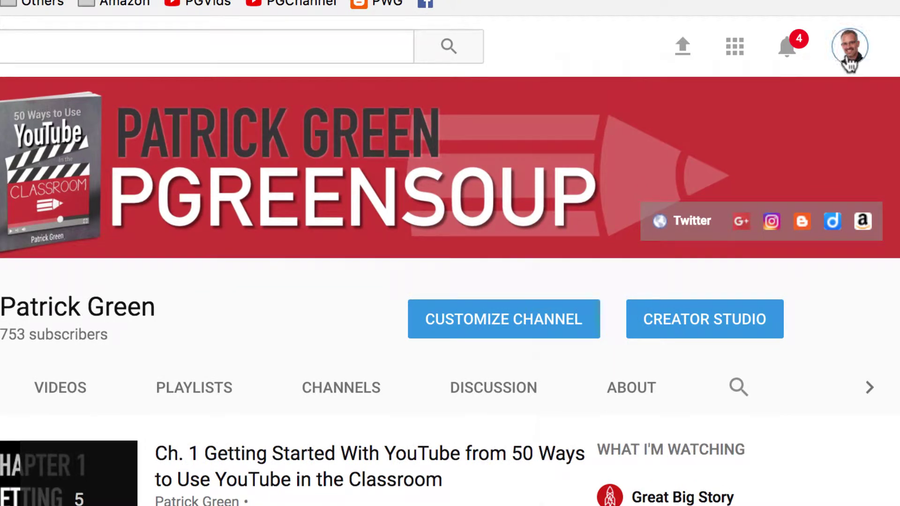
- Go to Creator Studio from the avatar's account menu
click(847, 59)
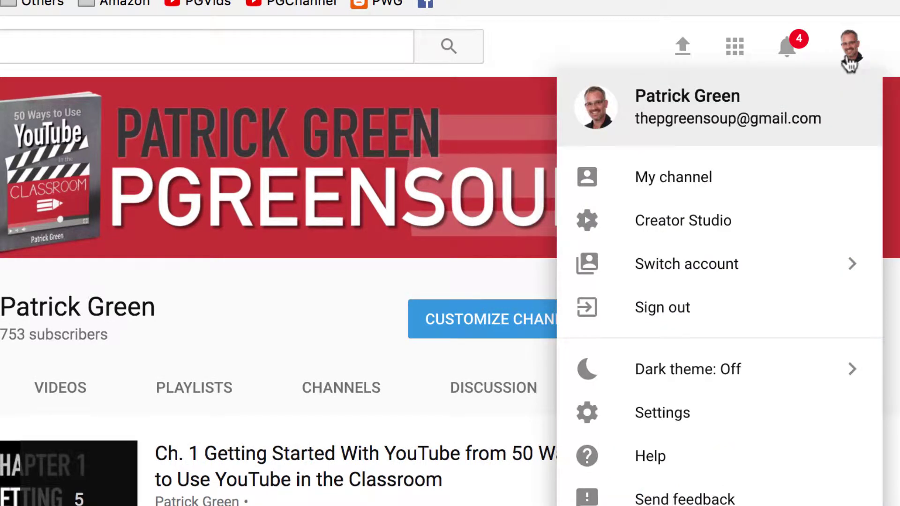
click(752, 233)
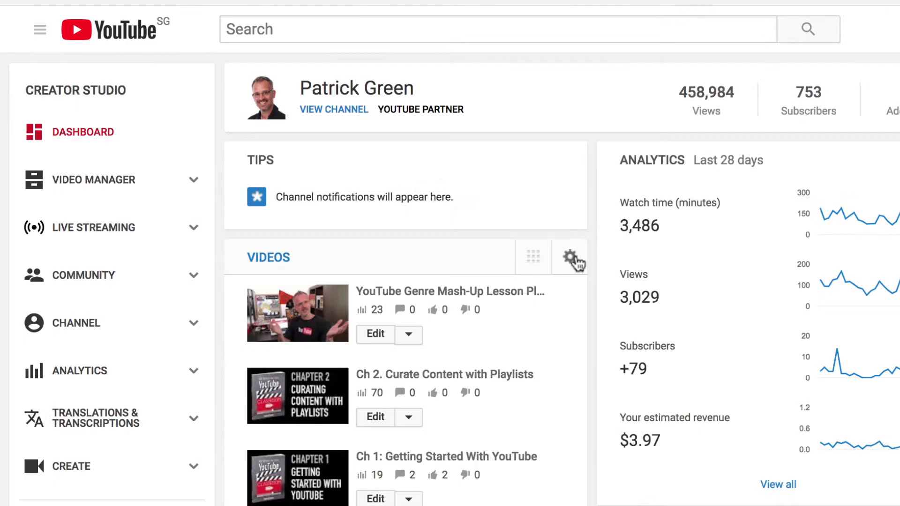
- Show Live Streaming > Events, listing the upcoming 'testing' Hangouts On Air event
click(94, 227)
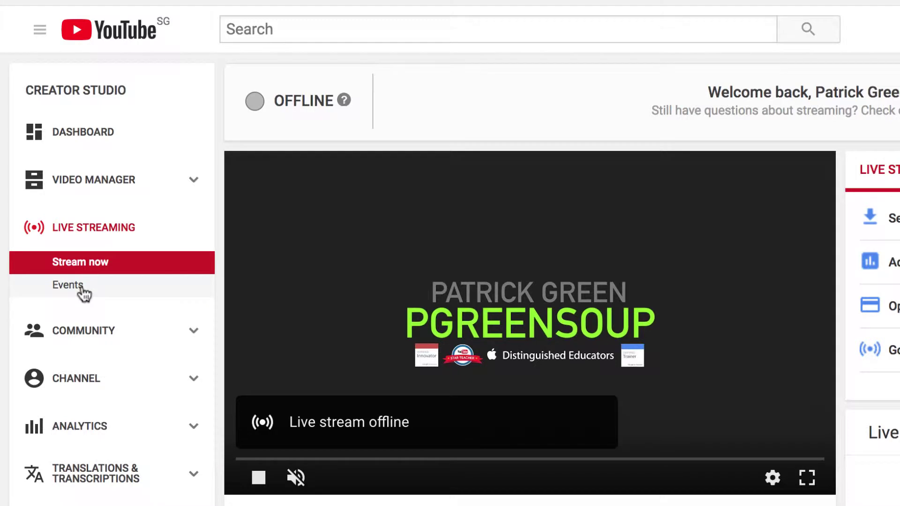
click(68, 285)
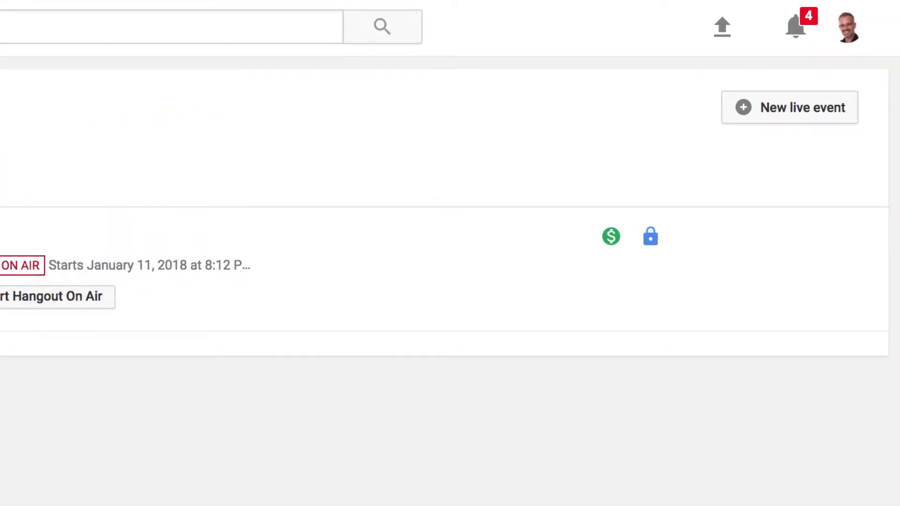
- Create a new live event with the pasted title, Today at 11:00 AM, tagged 'Hyperdocs'
click(803, 121)
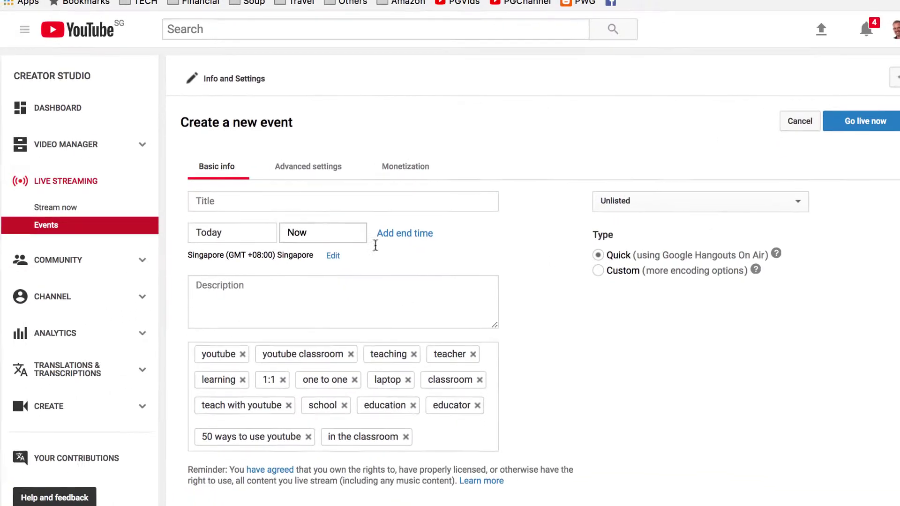
click(269, 202)
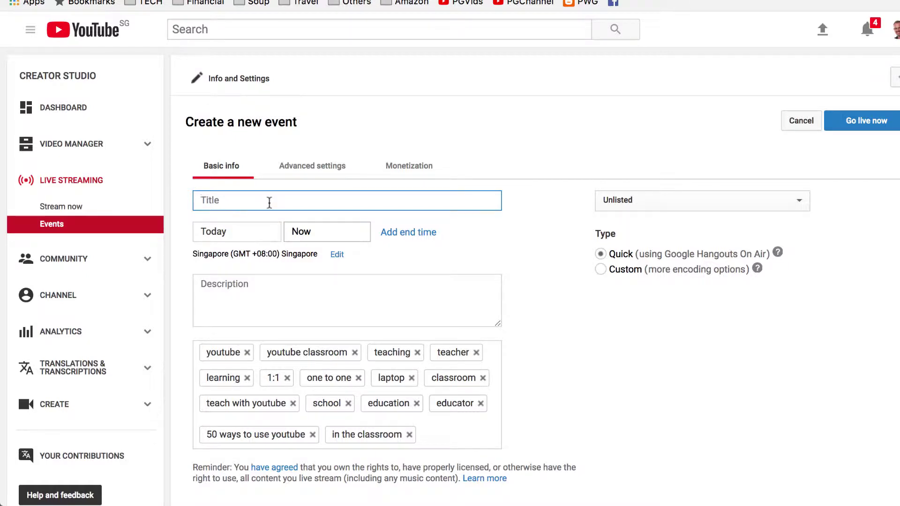
text(3 Questions with Lisa Highfill -Author of Hyperdocs Handbook)
click(251, 232)
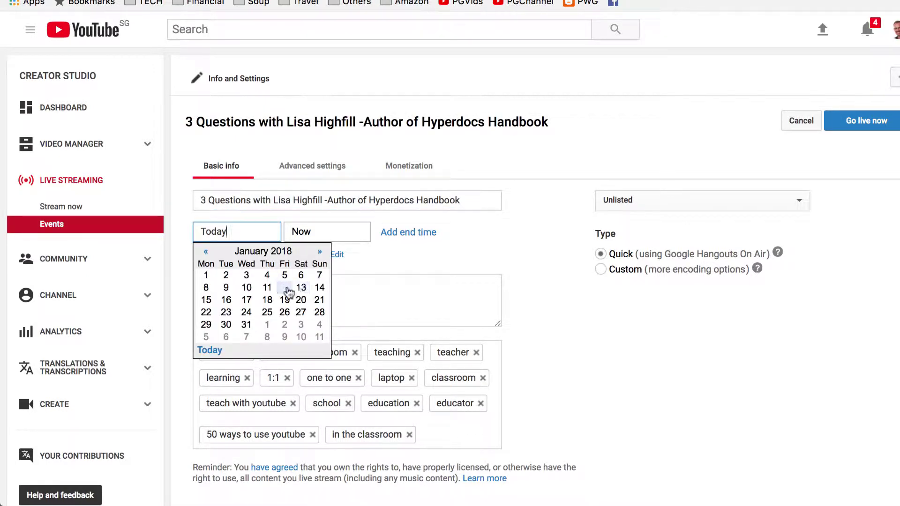
click(317, 235)
click(318, 236)
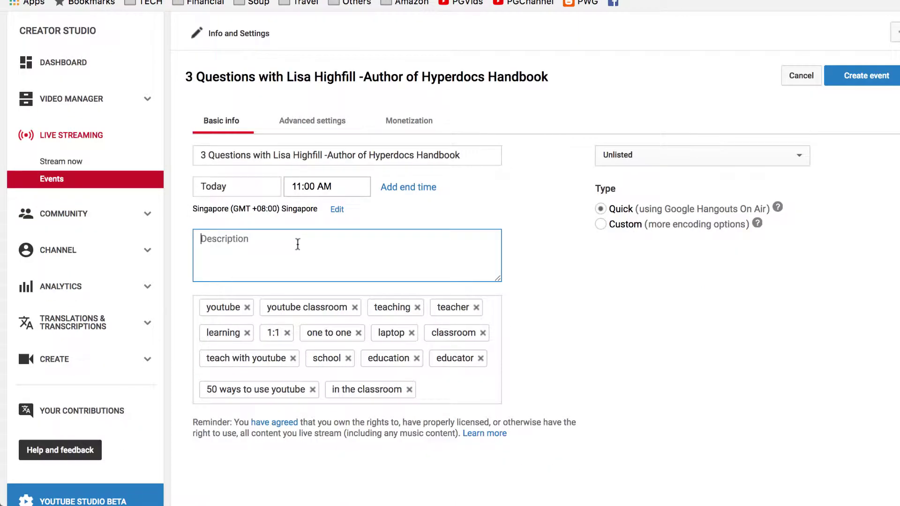
click(454, 382)
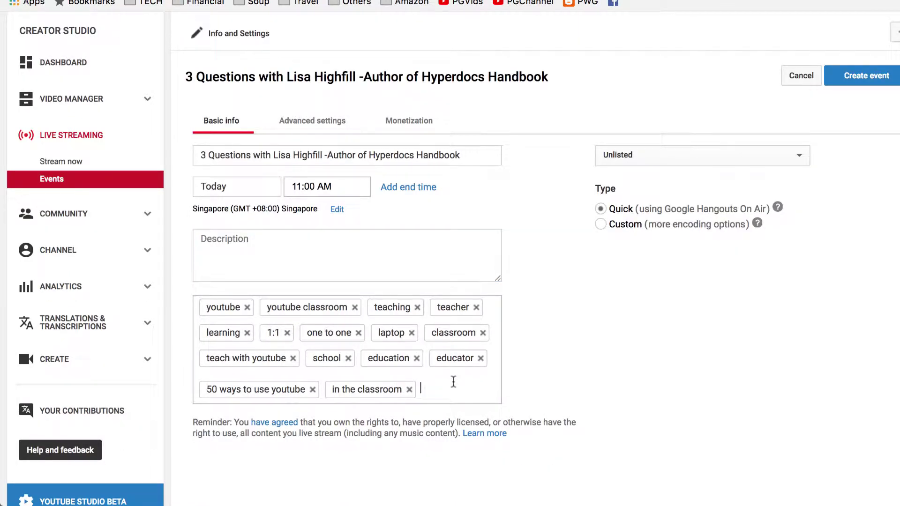
text(Hyperdocs, )
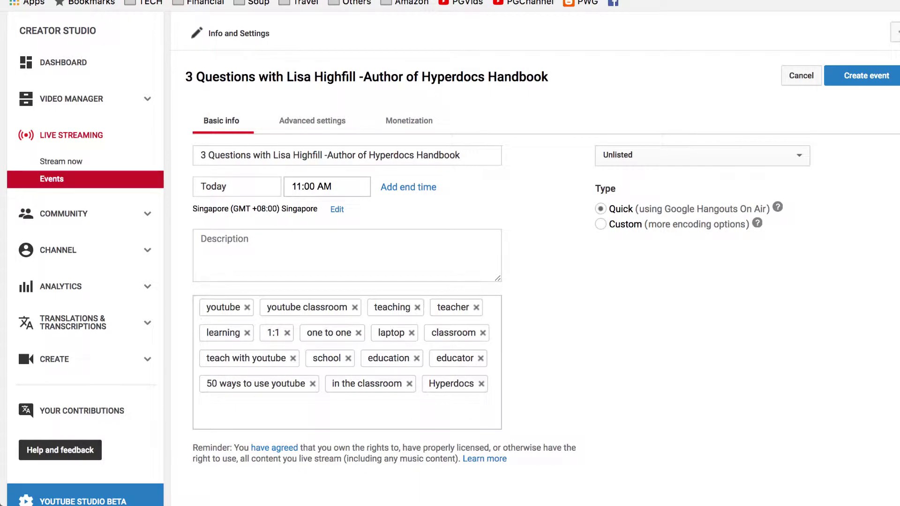
text(Hy)
- Add the 'Hyperdocs Handbook' and author-name tags, and change privacy from Unlisted to Public
text(perdocs Handbook, Lisa Highfill,)
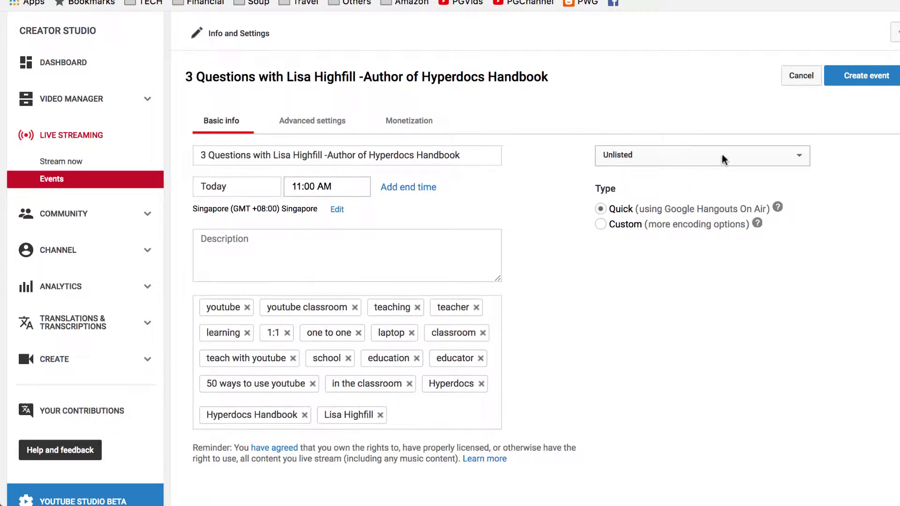
click(725, 160)
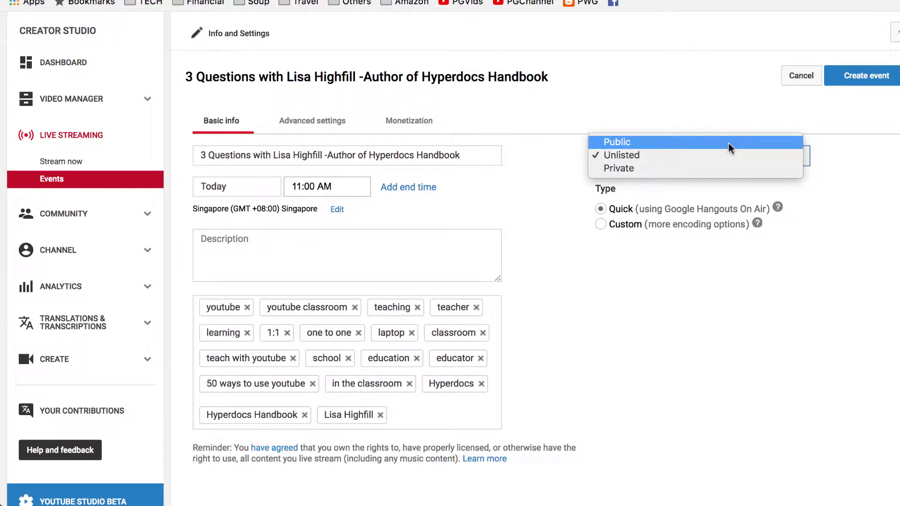
click(730, 143)
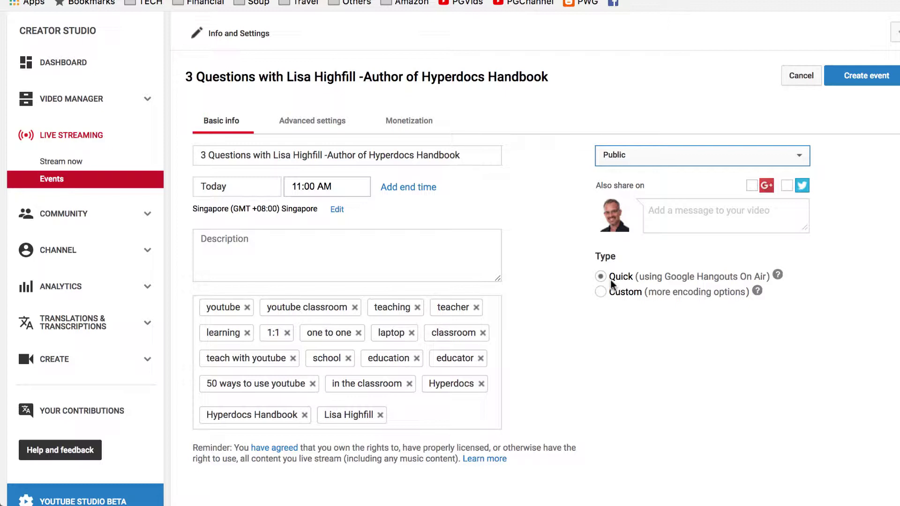
- Review Advanced settings, return to Basic info, and create the event
click(330, 123)
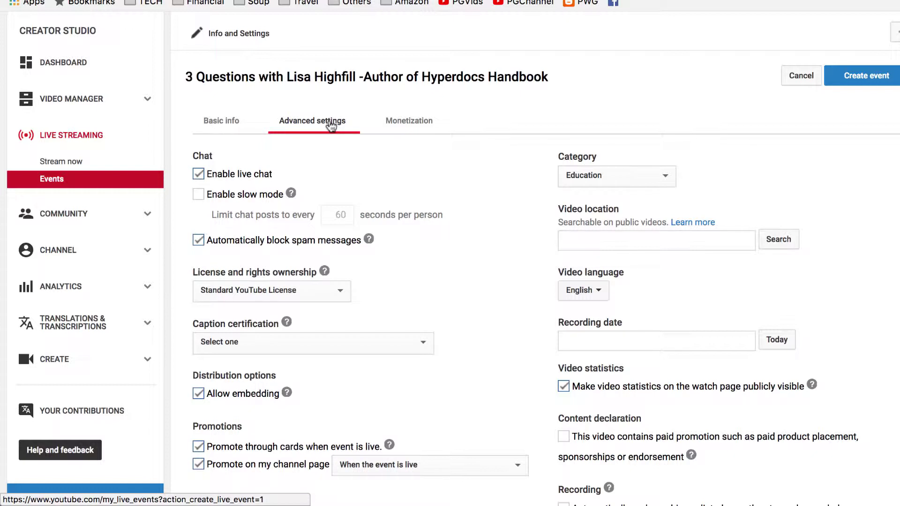
click(237, 123)
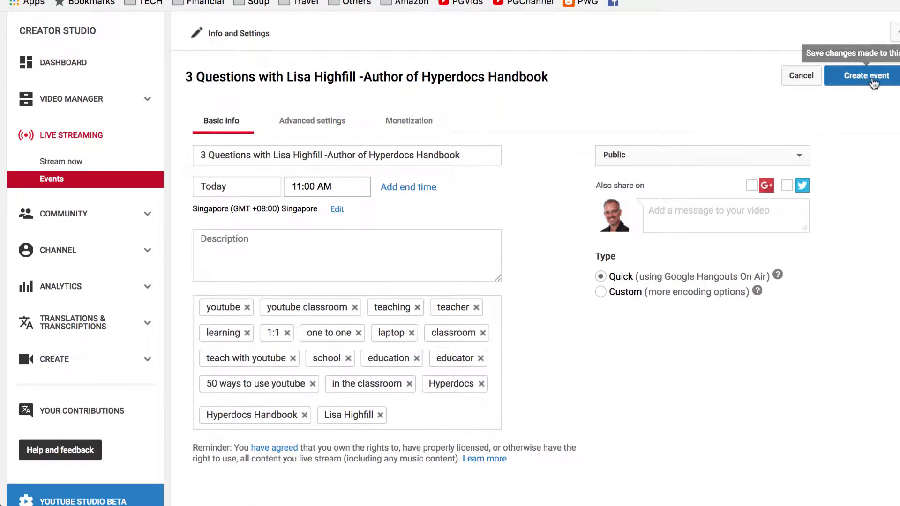
click(873, 83)
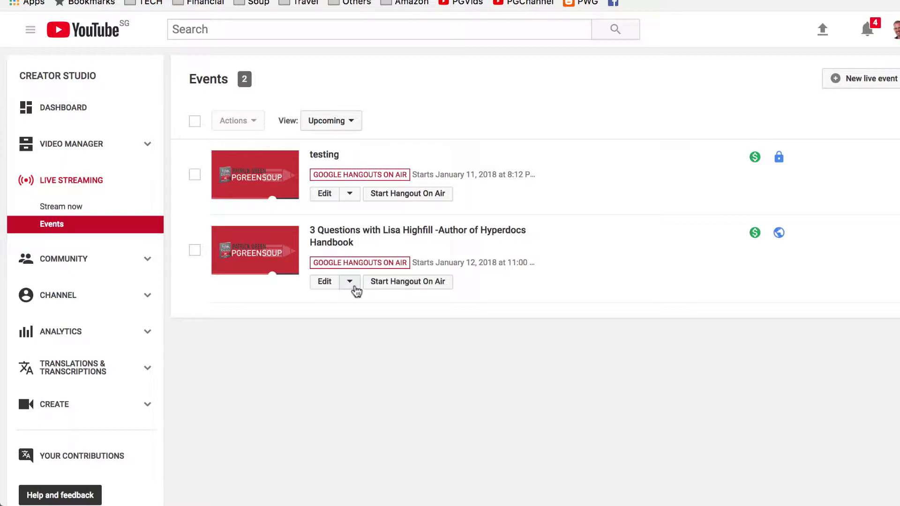
- View the 3 Questions event's watch page in a new tab, then return to Events
click(349, 281)
click(355, 290)
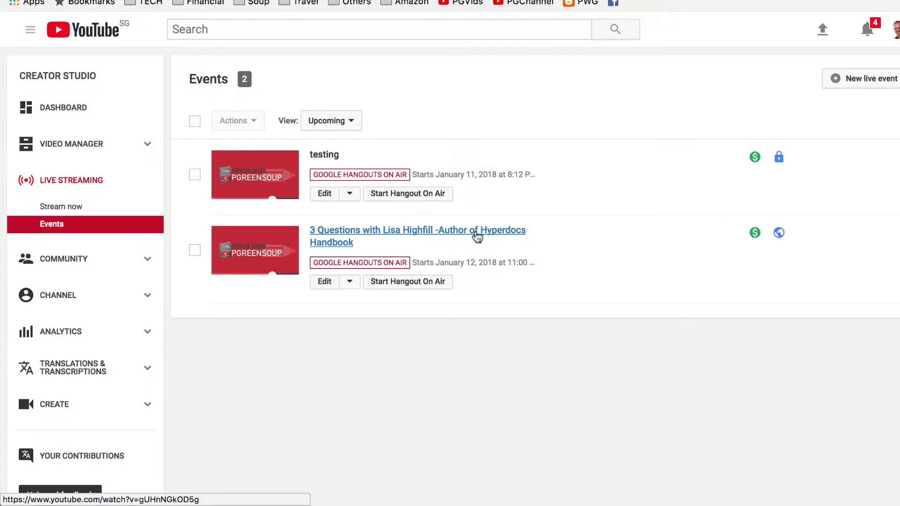
right_click(477, 236)
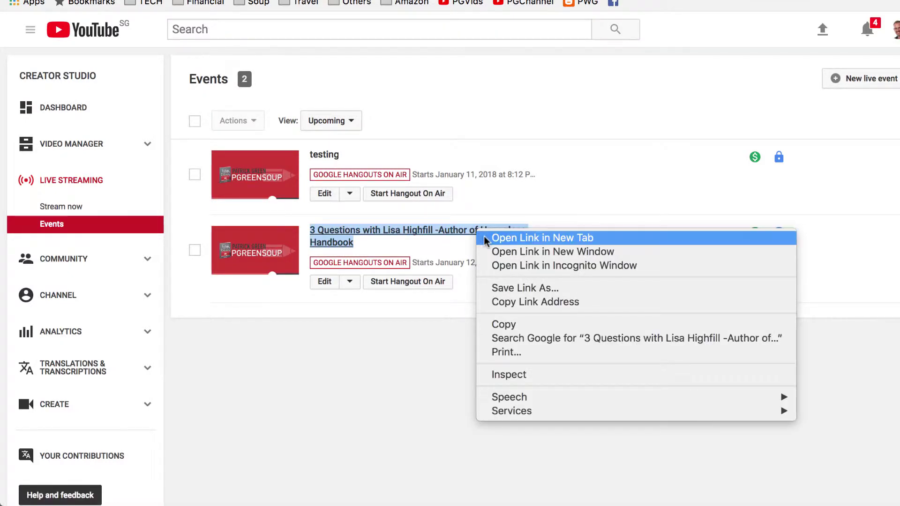
click(486, 238)
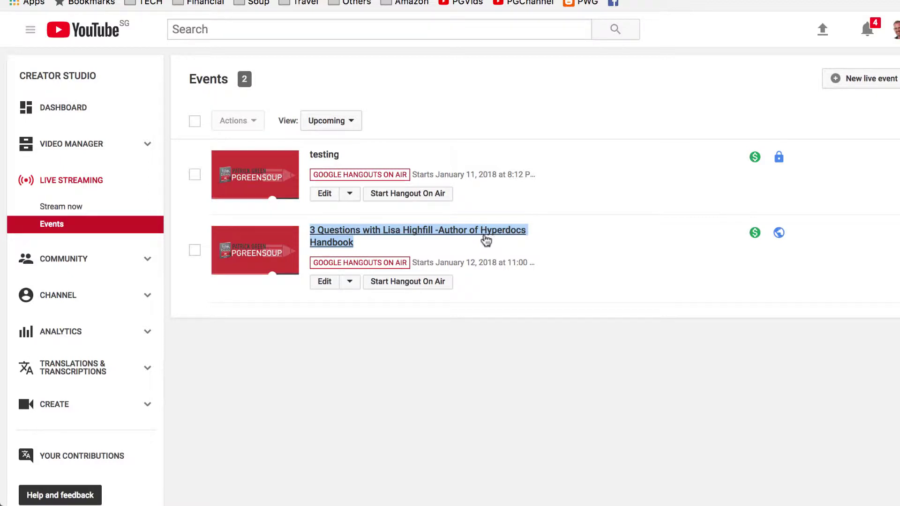
key(ctrl+Tab)
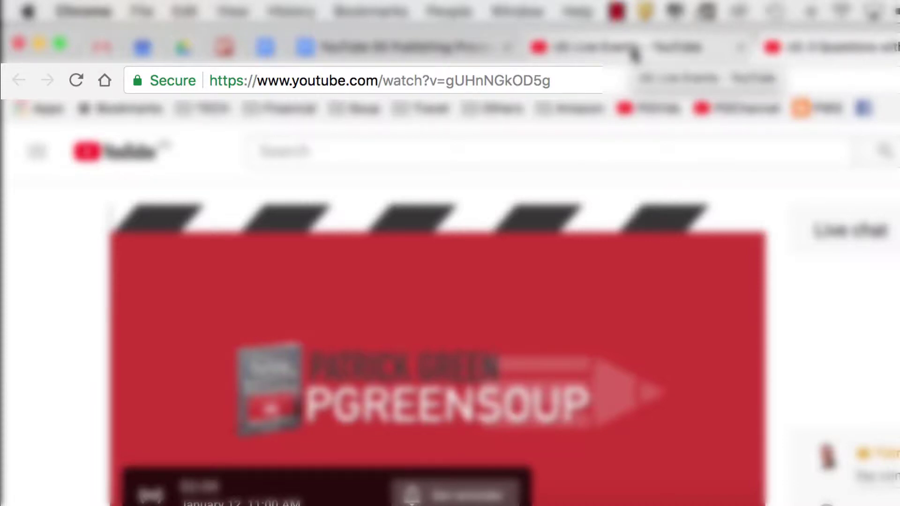
click(634, 52)
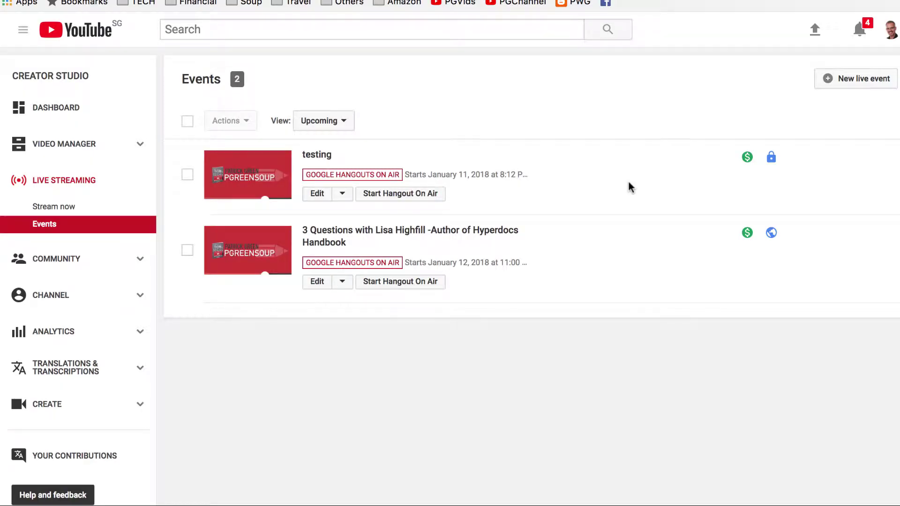
- Start the event's Hangout On Air and bring up the Invite People panel
click(427, 283)
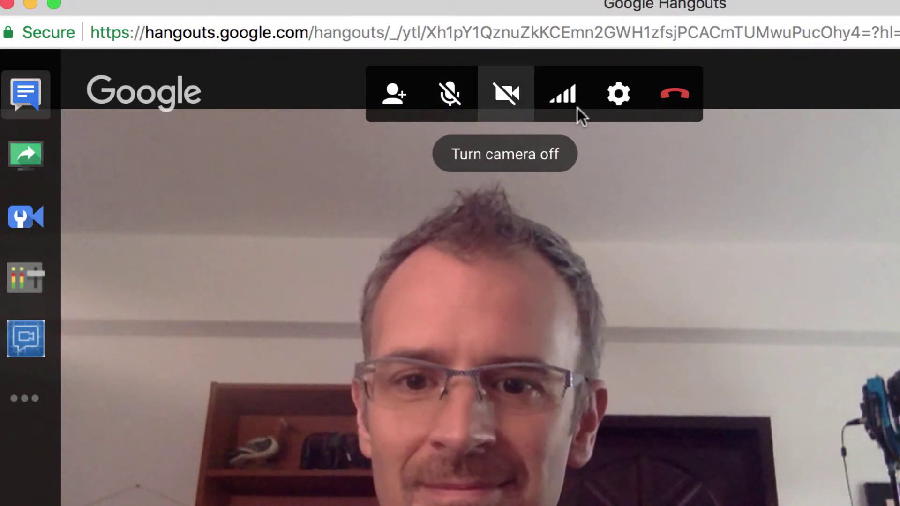
click(393, 100)
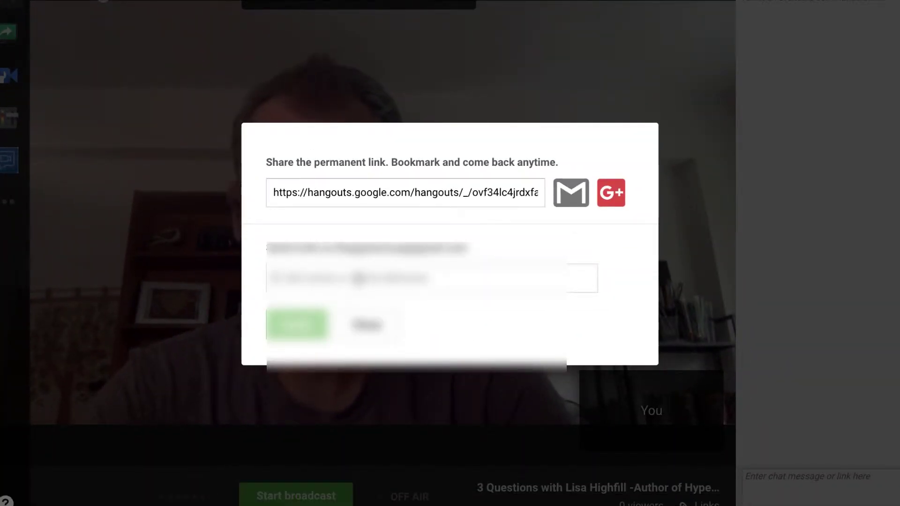
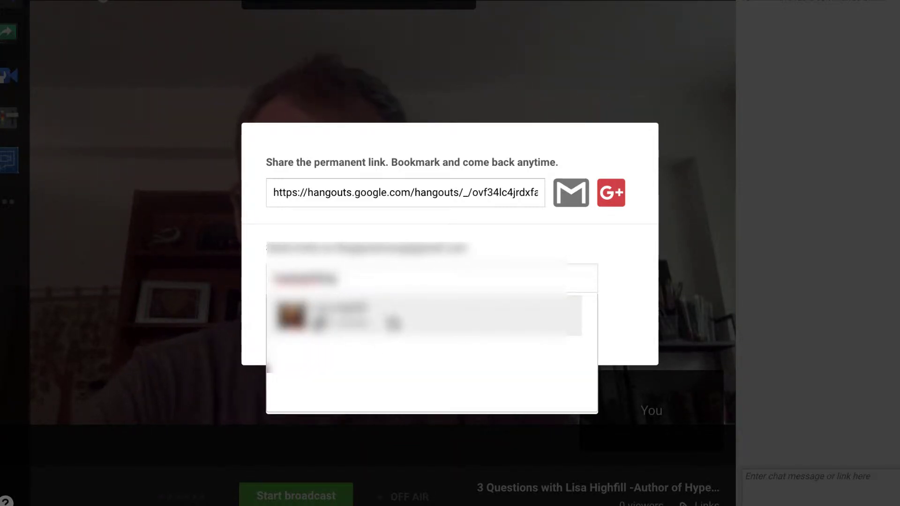
- Invite the guest by entering her e-mail address and selecting her contact
click(393, 323)
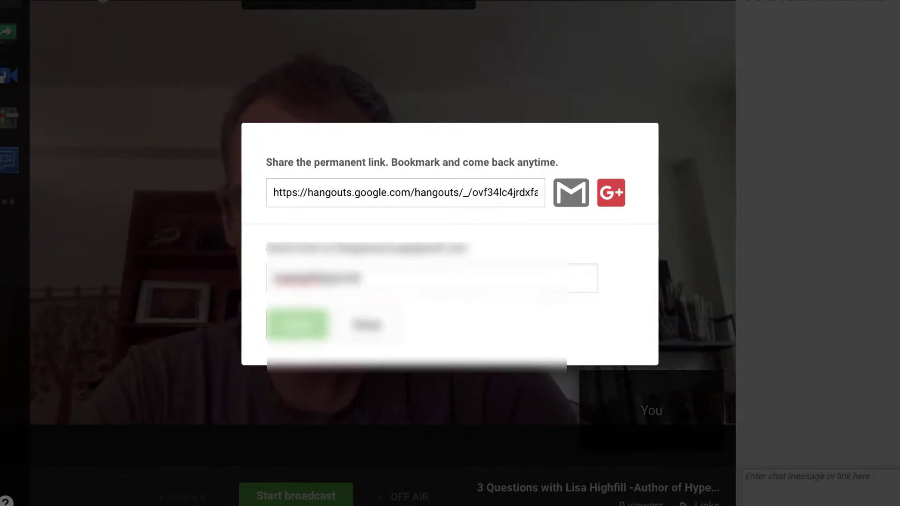
click(380, 278)
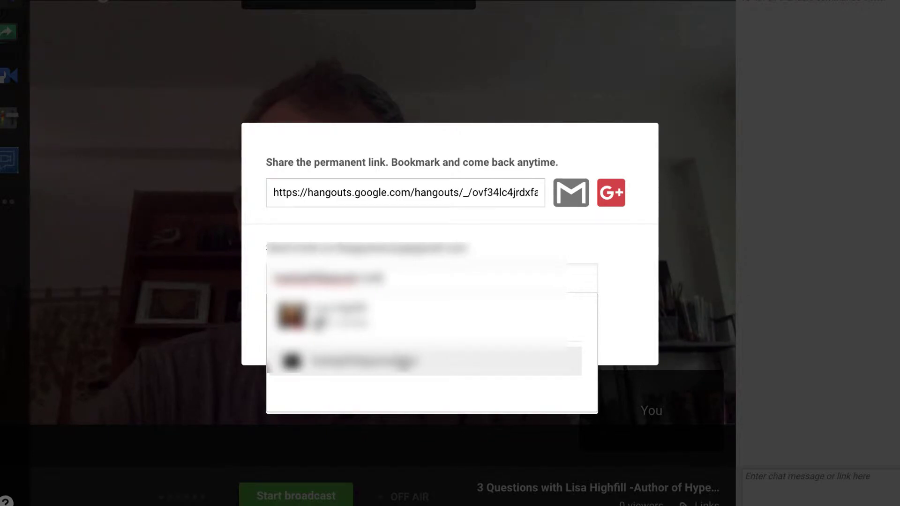
click(403, 361)
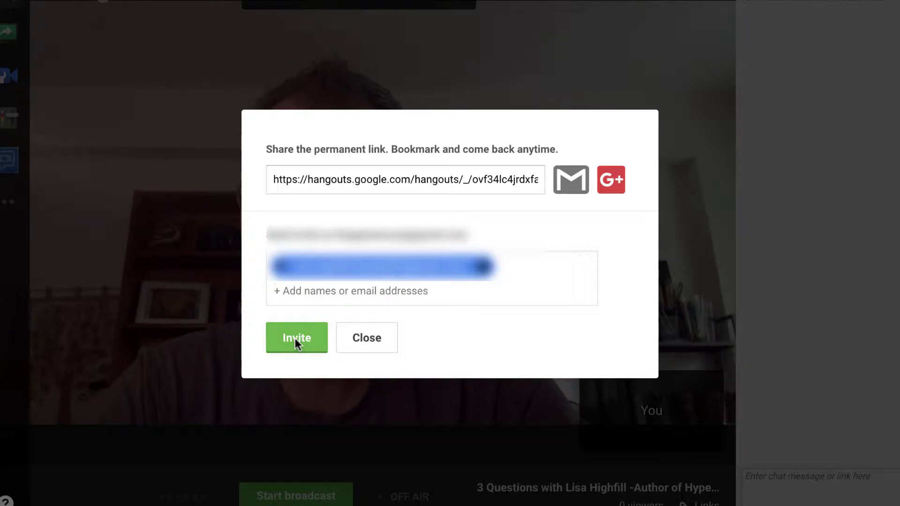
click(294, 338)
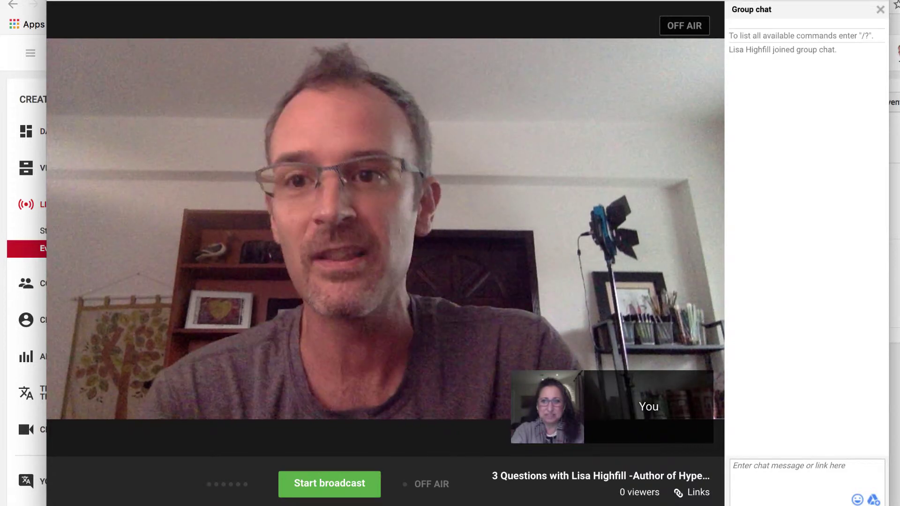
- Start the broadcast and confirm it with OK in the Broadcasting dialog
mouse_move(691, 93)
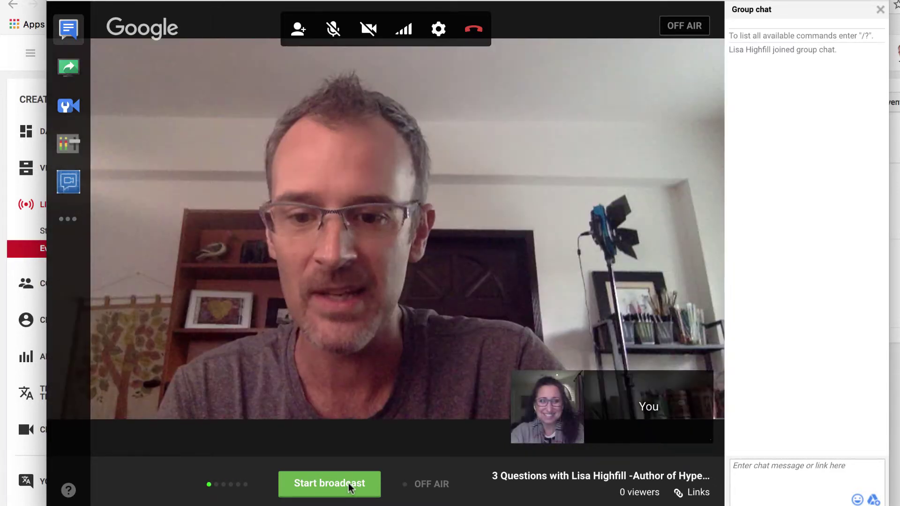
click(348, 483)
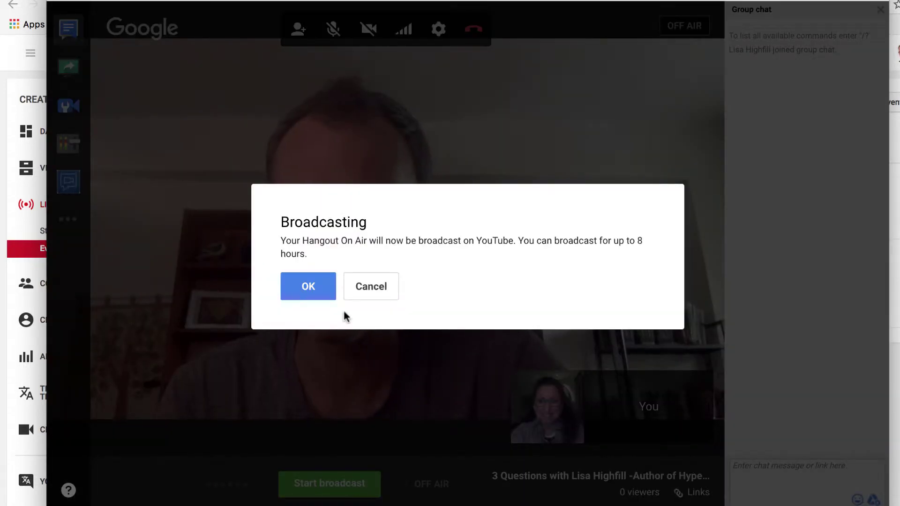
click(308, 288)
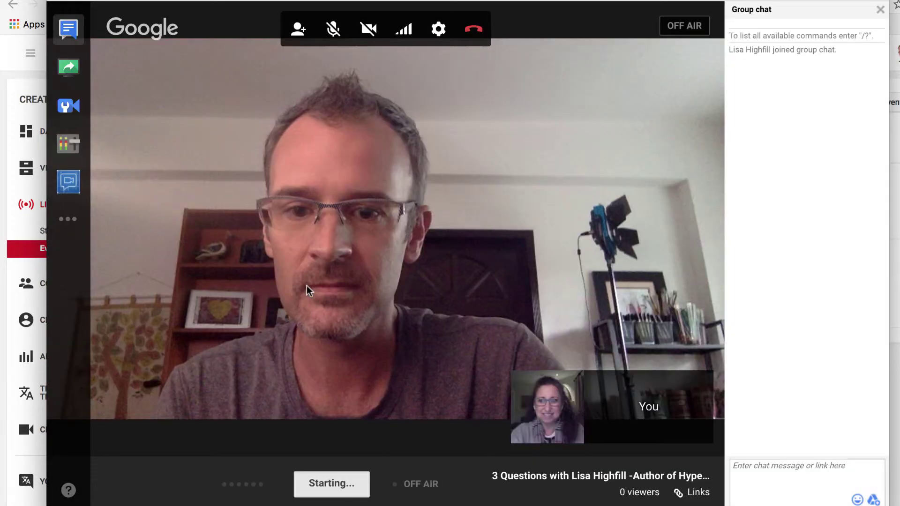